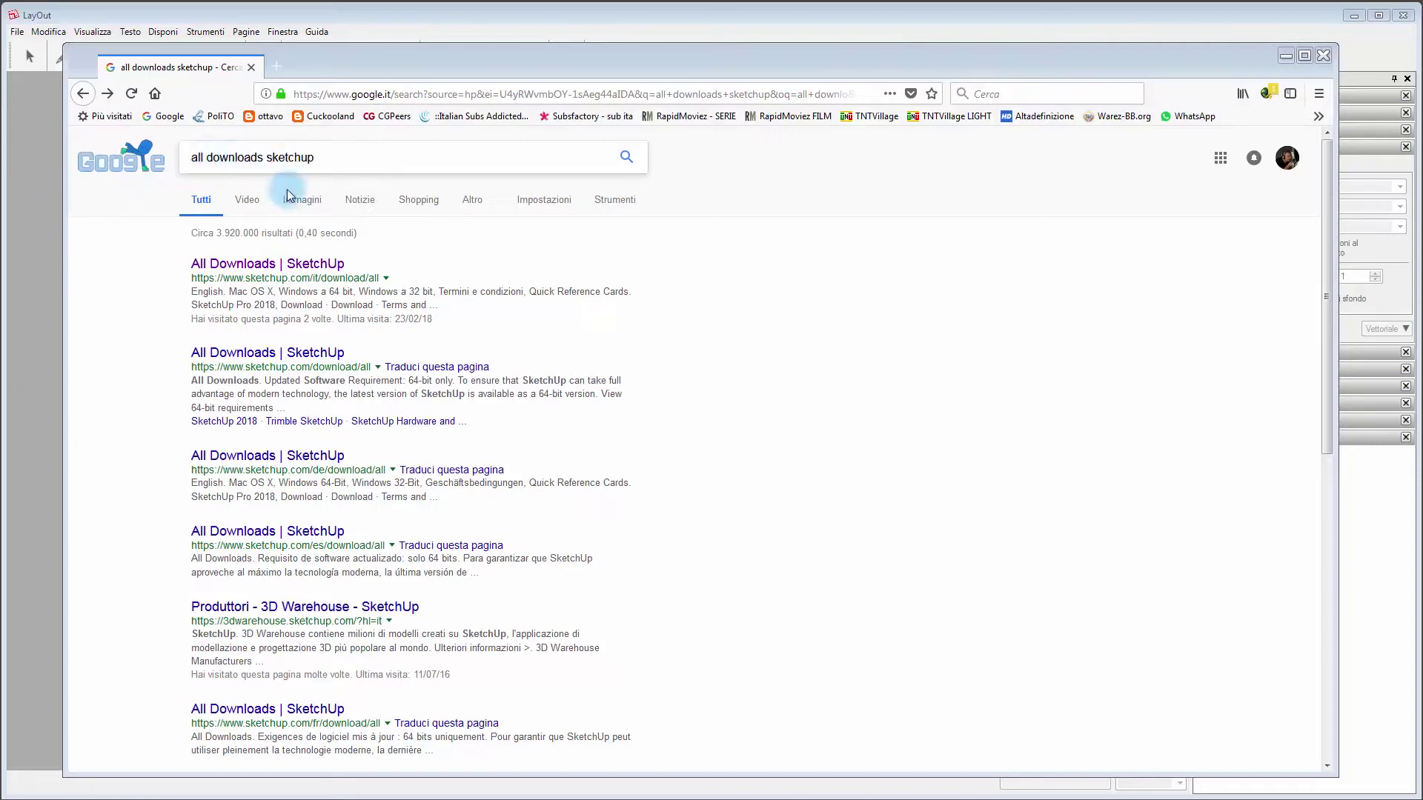
Step: Open the All Downloads | SketchUp result and browse the Pro 2018, Pro 2017, Make 2017 and Pro 2016 tables
click(256, 264)
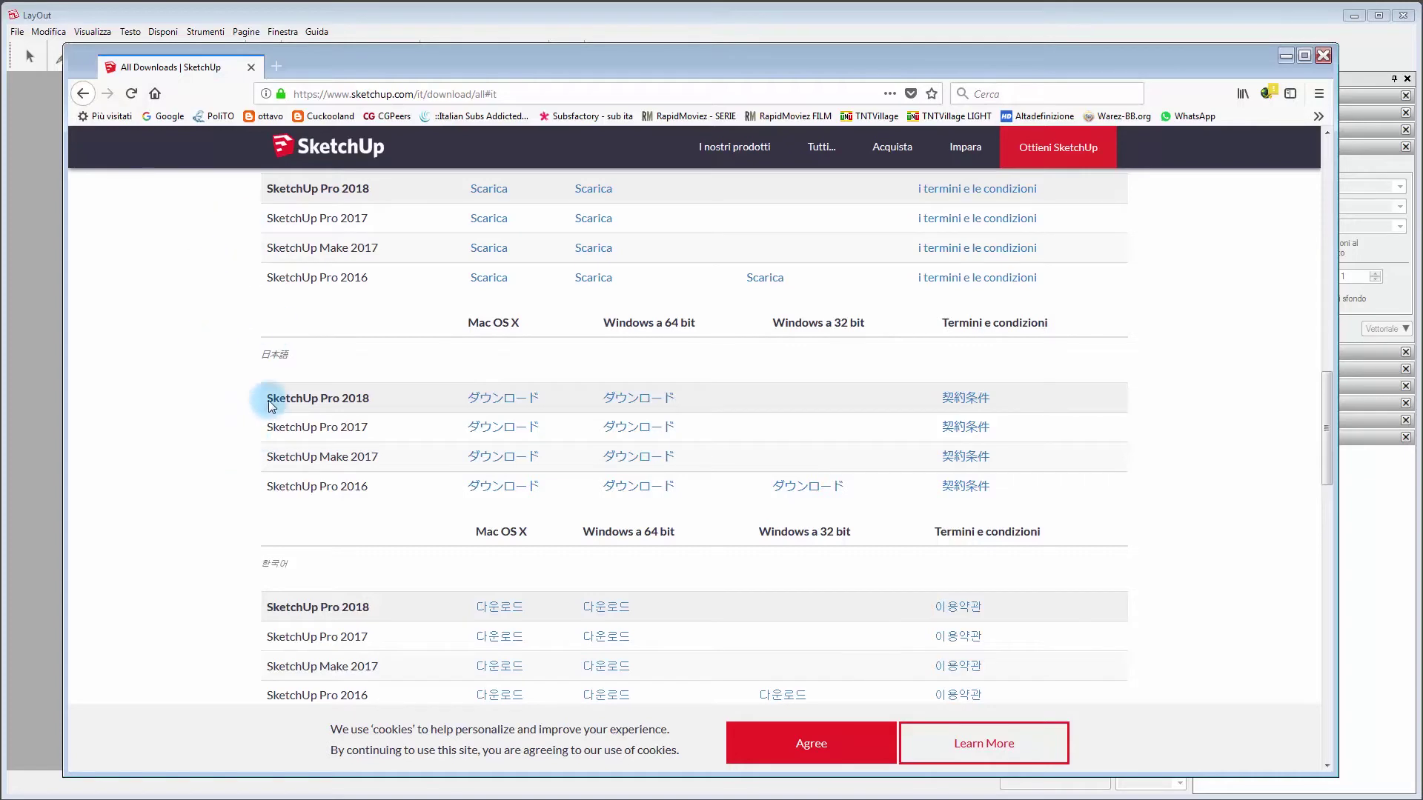
scroll(304, 455, up, 5)
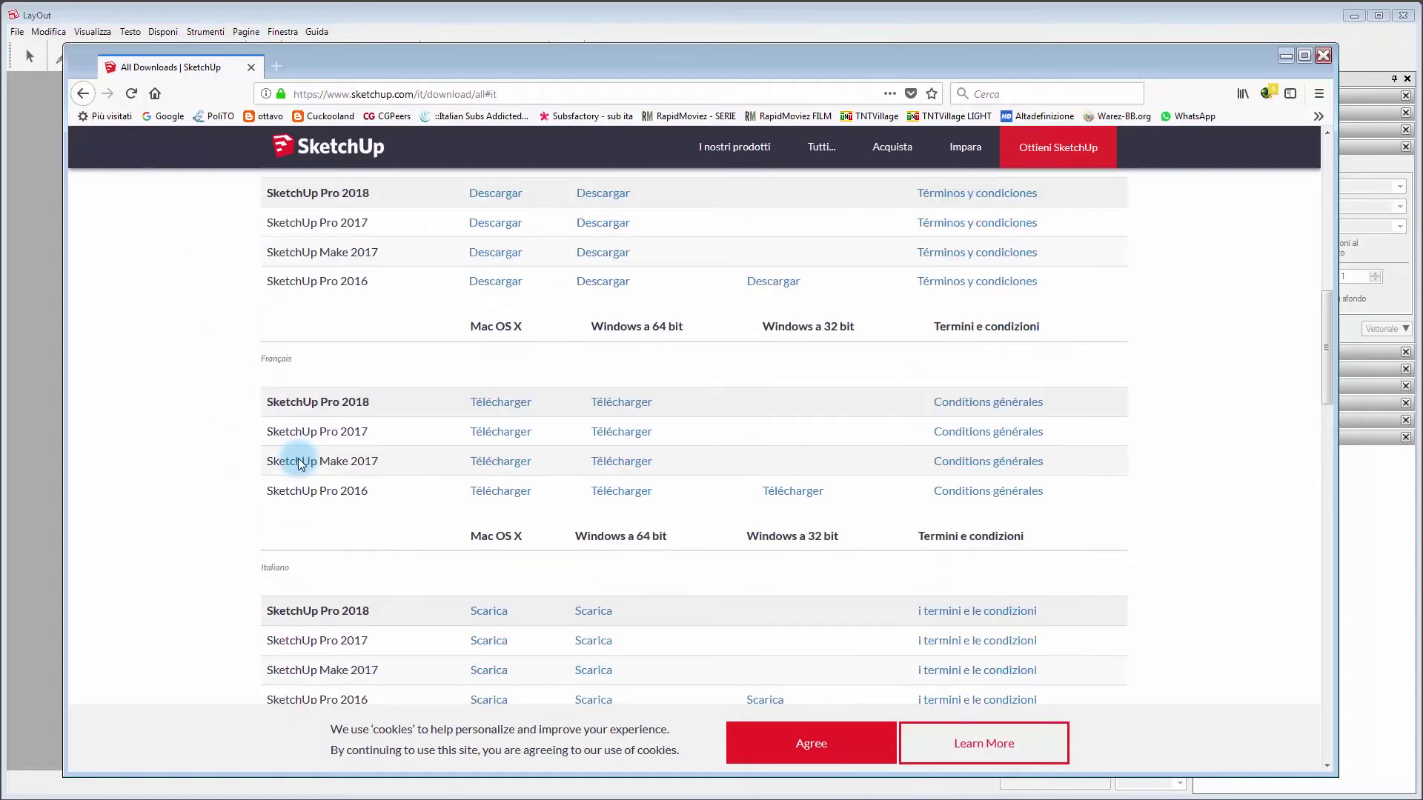
scroll(304, 458, up, 2)
scroll(300, 464, up, 3)
scroll(298, 461, up, 4)
scroll(298, 461, up, 1)
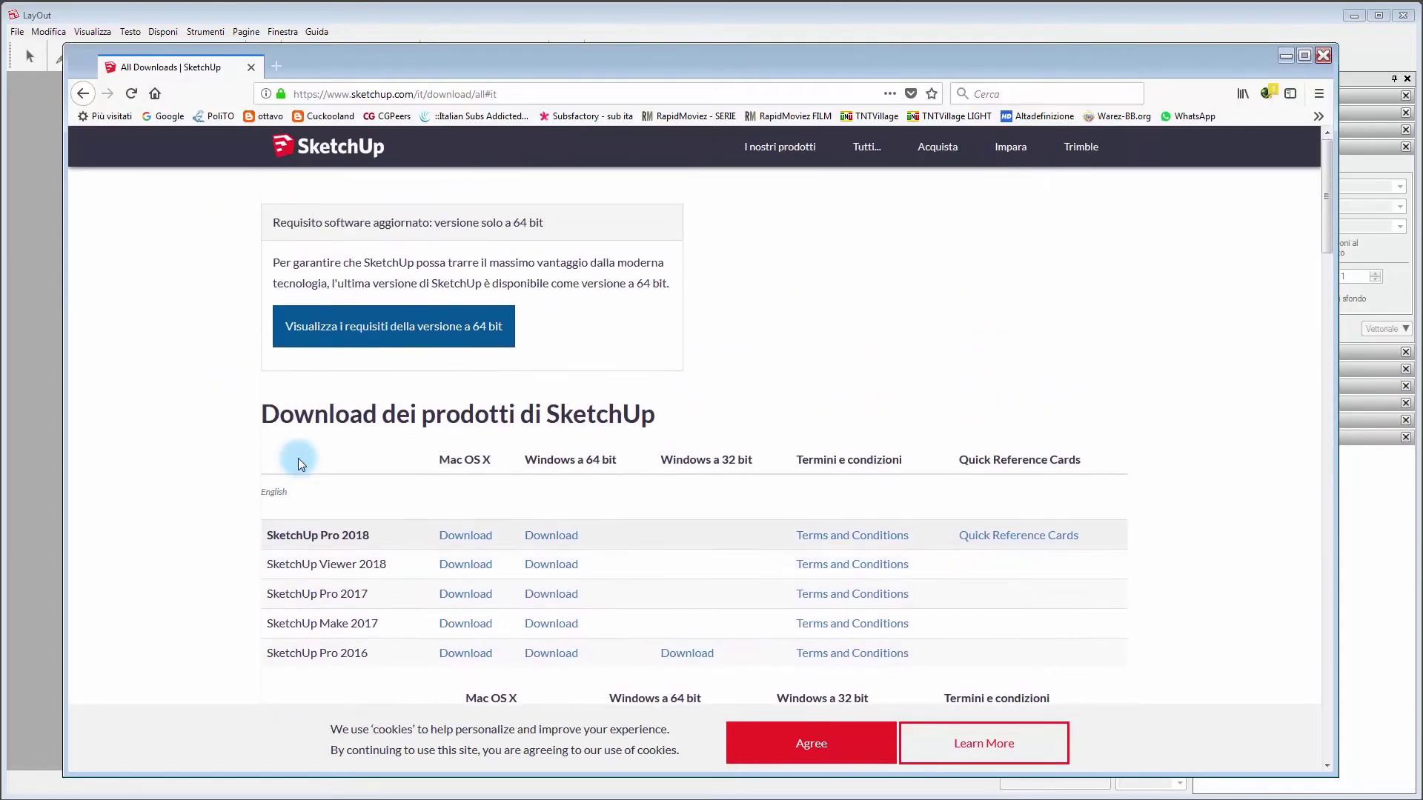
scroll(328, 485, down, 2)
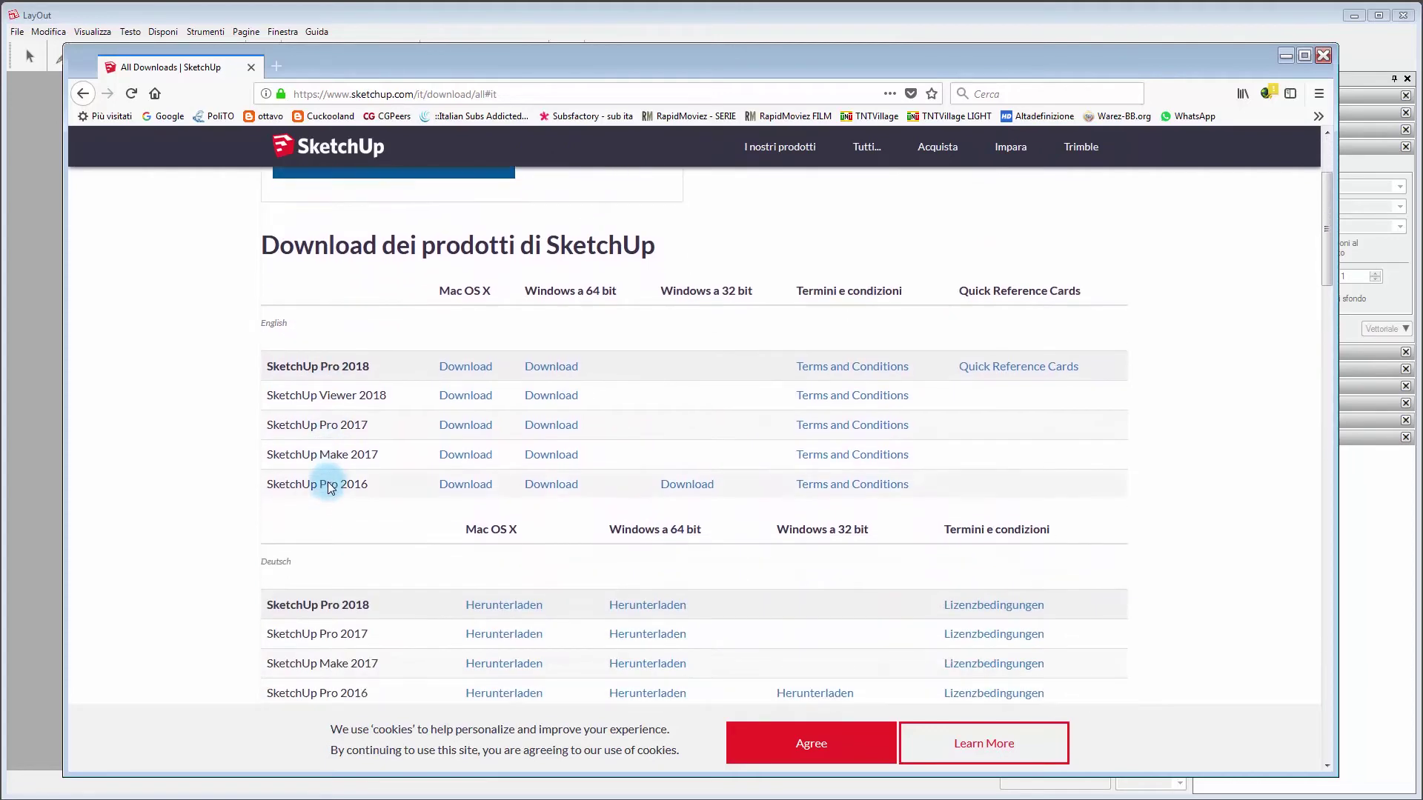
scroll(302, 526, down, 3)
scroll(394, 507, down, 6)
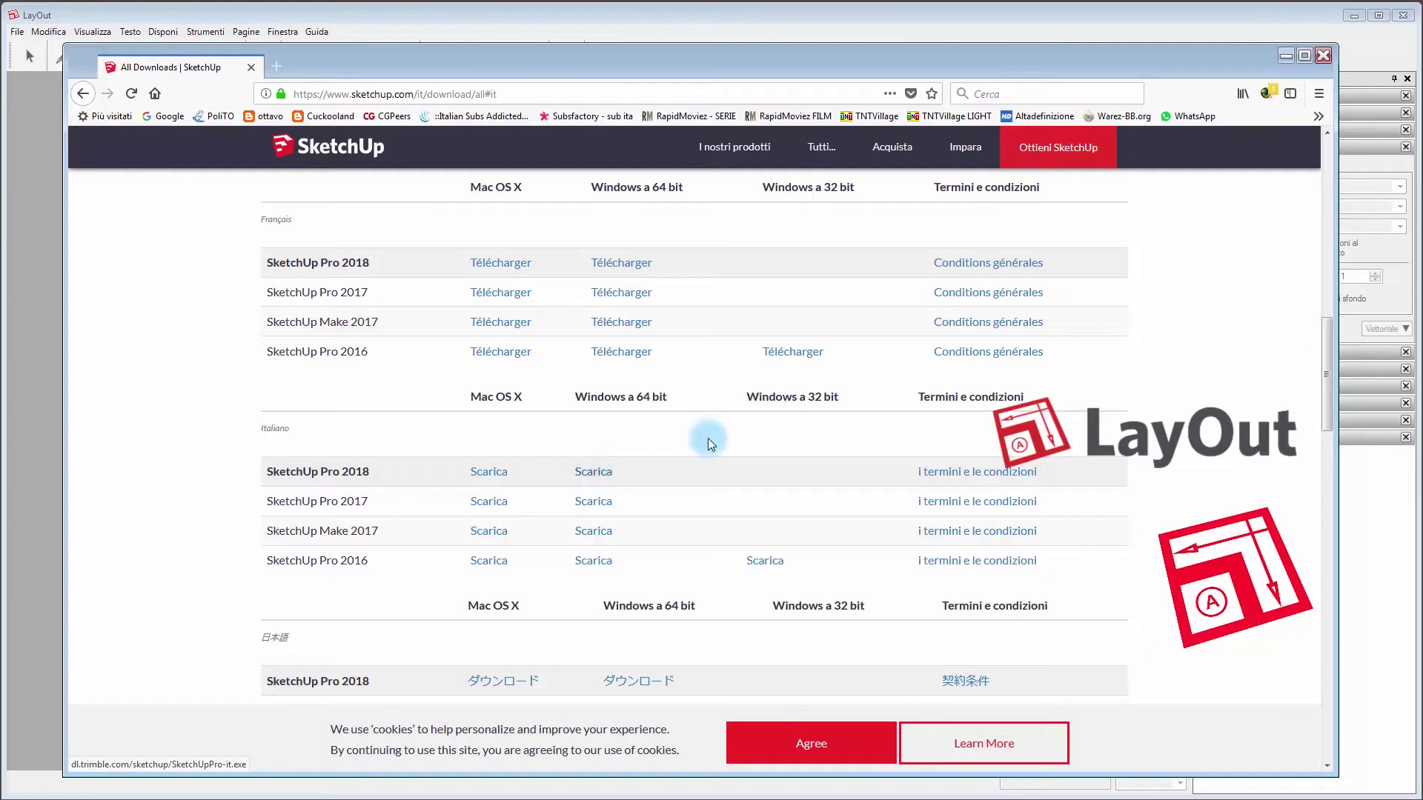
Step: Minimize the browser to reveal LayOut's Per iniziare template window
click(1286, 56)
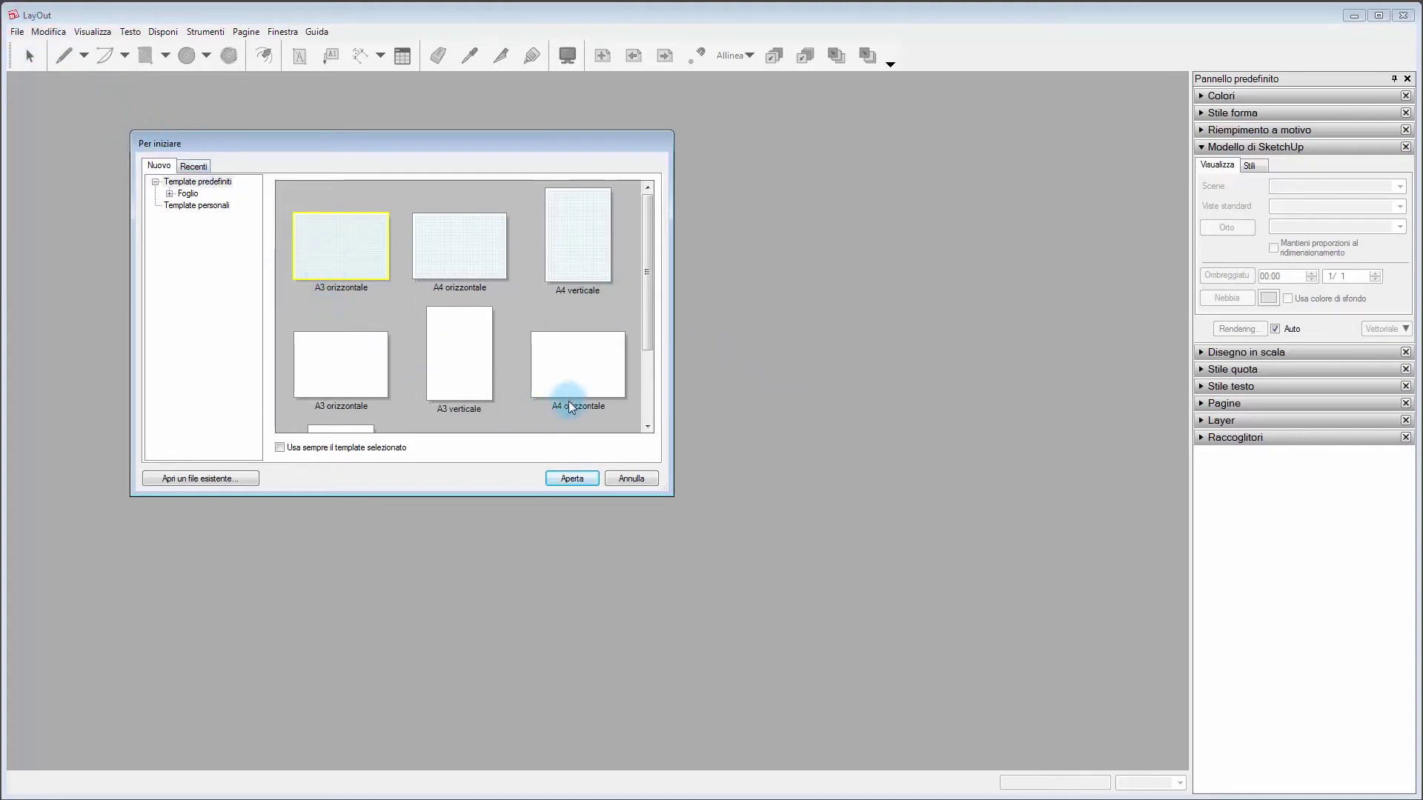
Step: Create a new document from the plain A3 orizzontale template in the enlarged Per iniziare window
drag(667, 492, 763, 629)
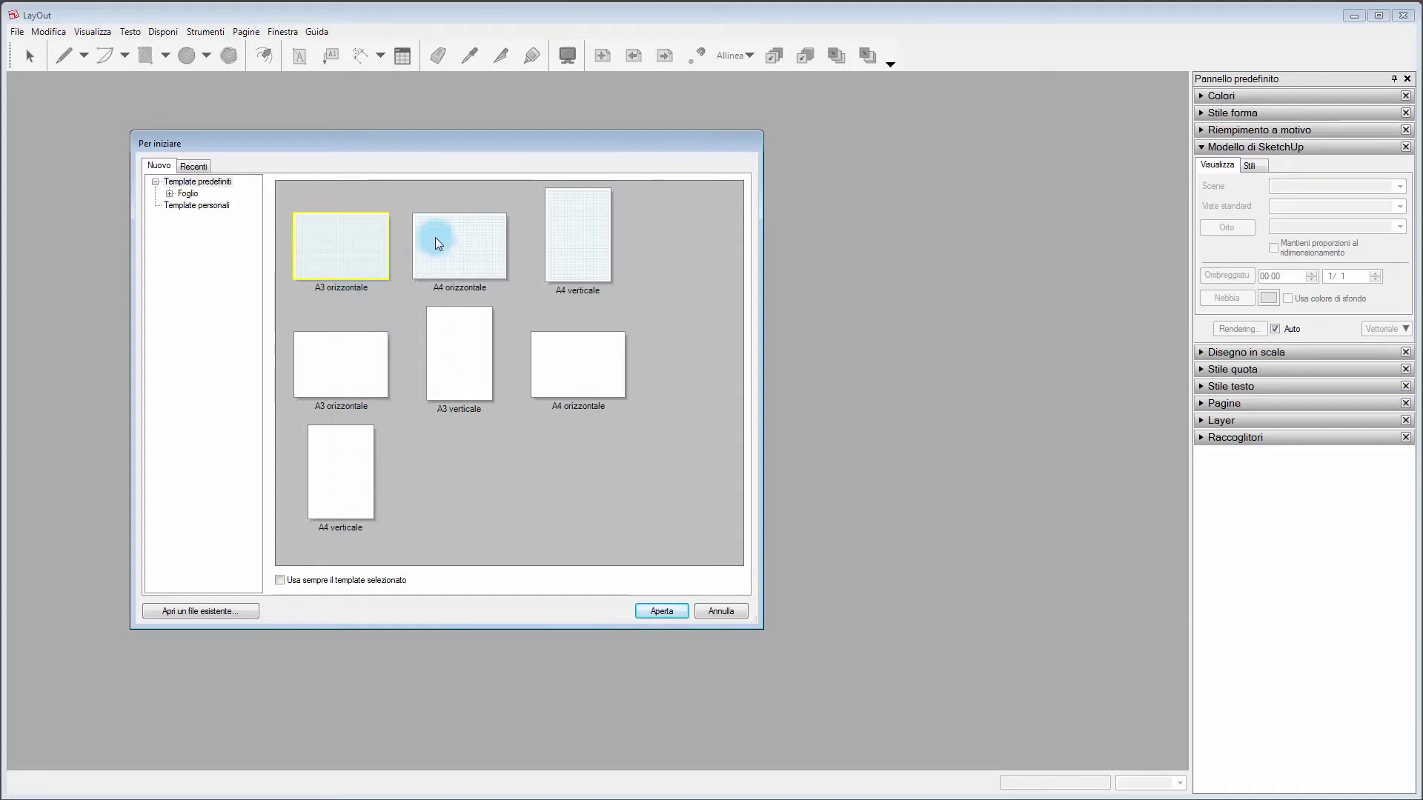
click(342, 375)
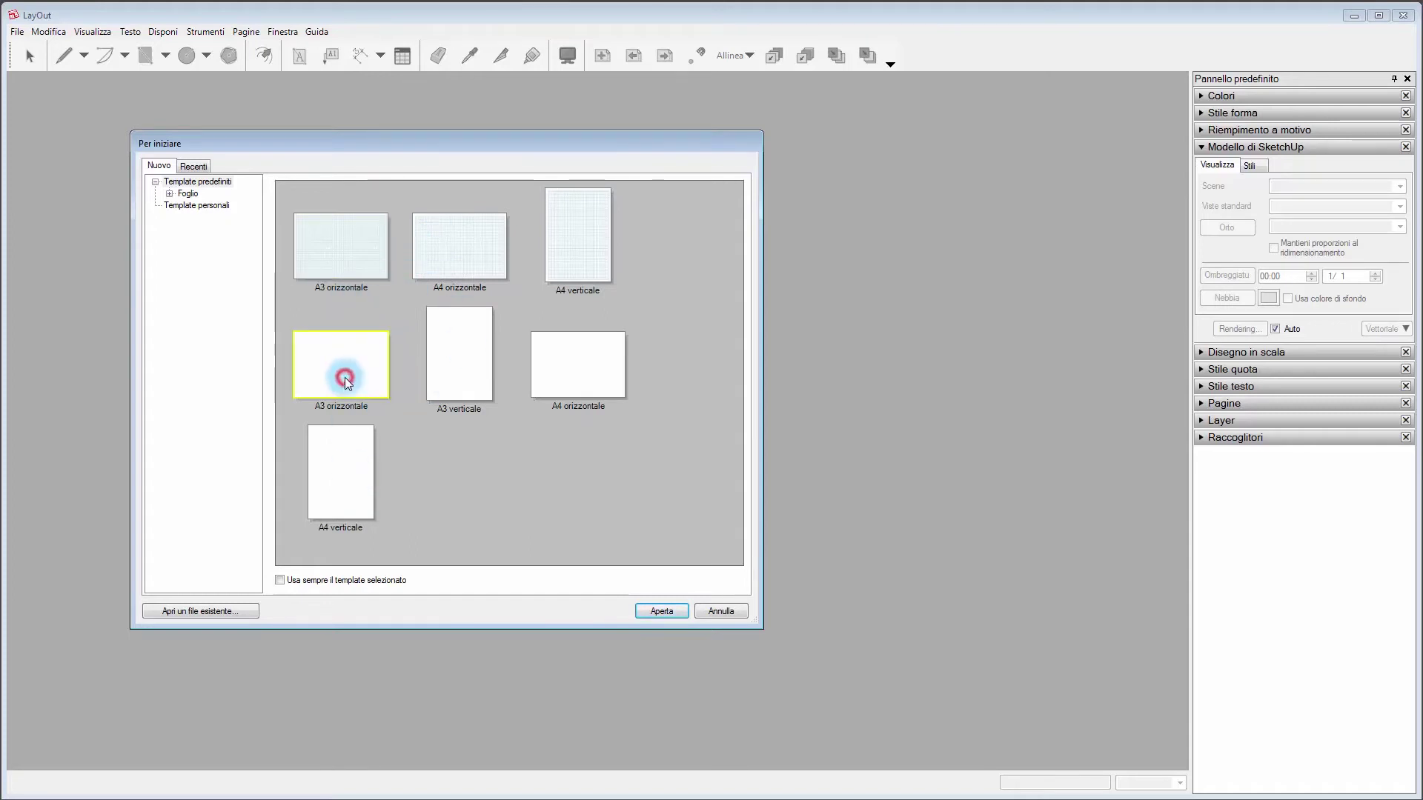
click(647, 614)
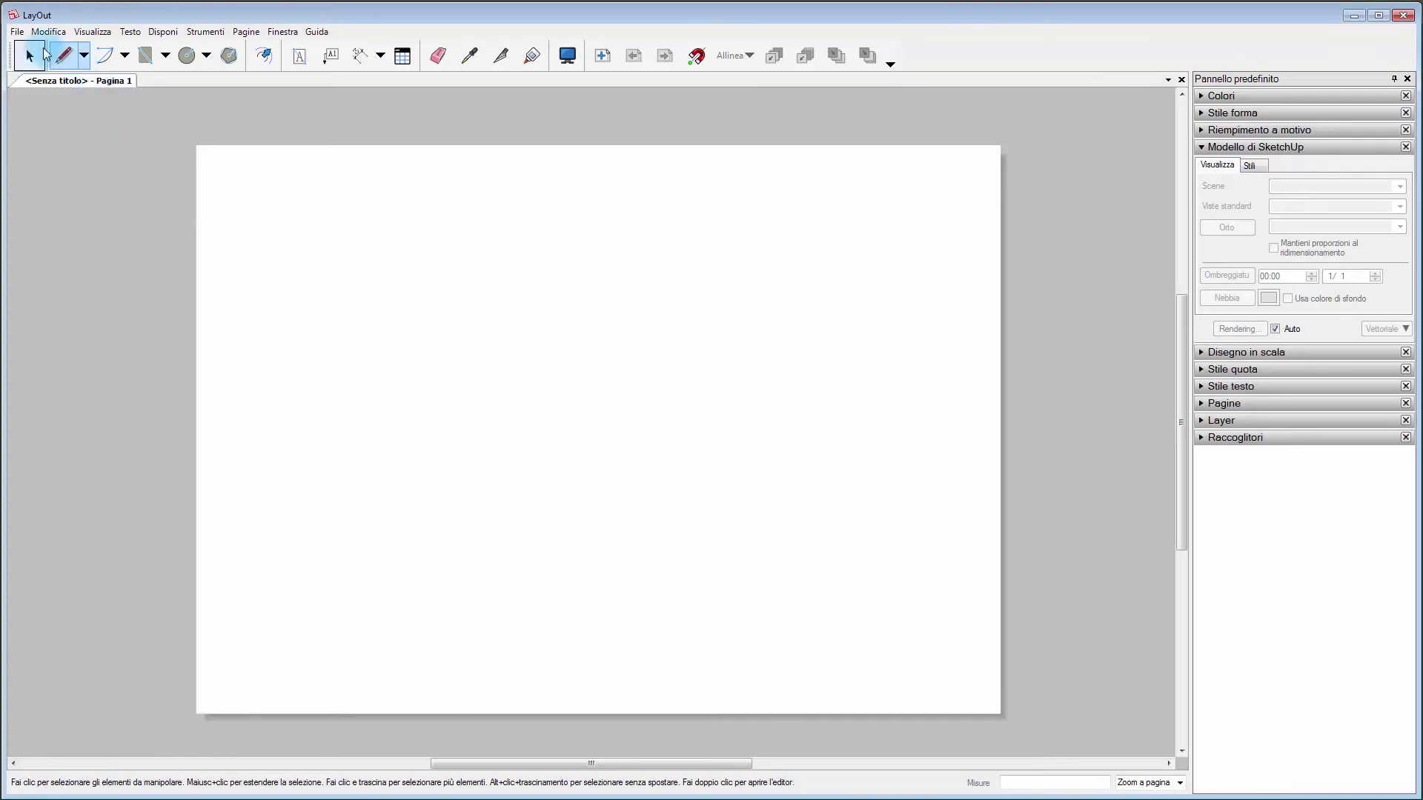
click(16, 32)
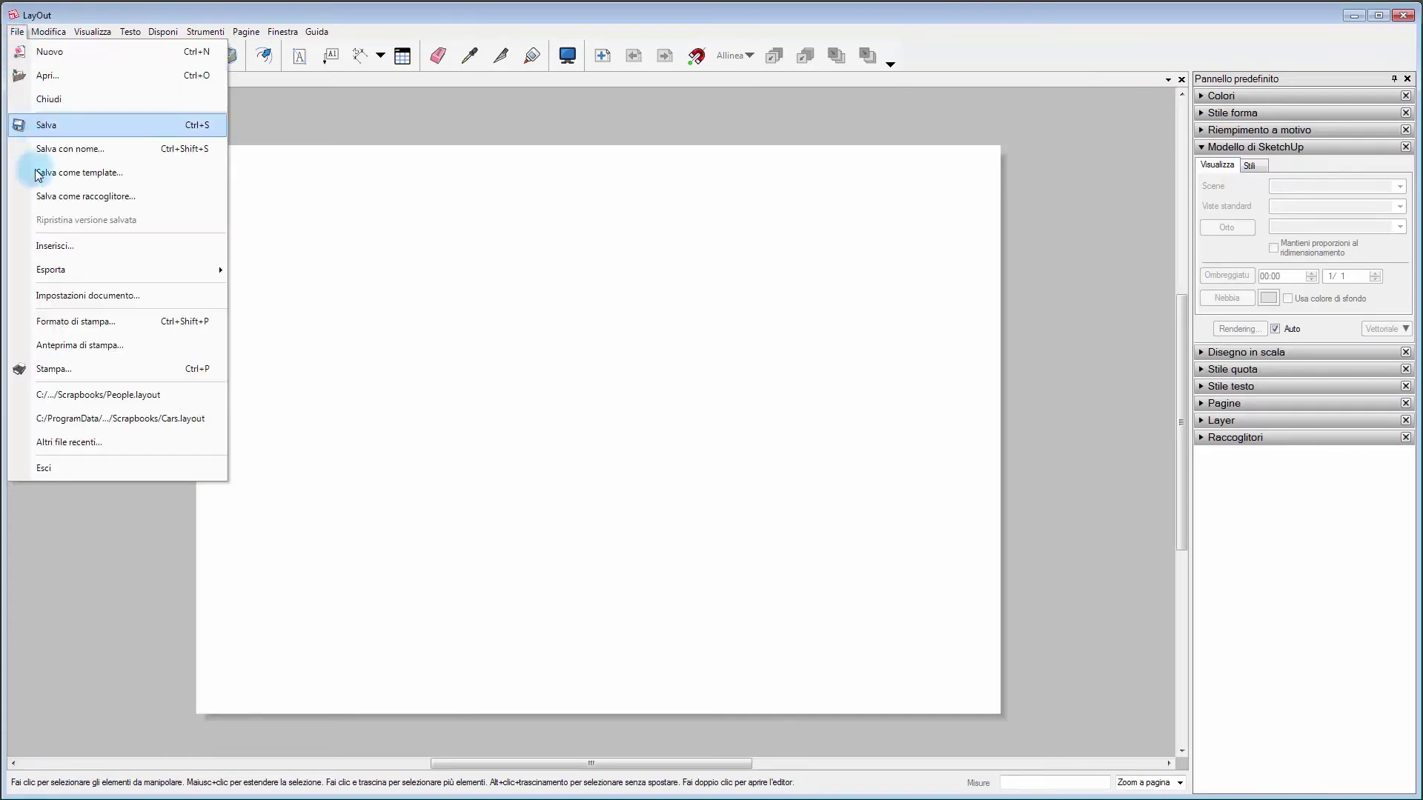
click(57, 303)
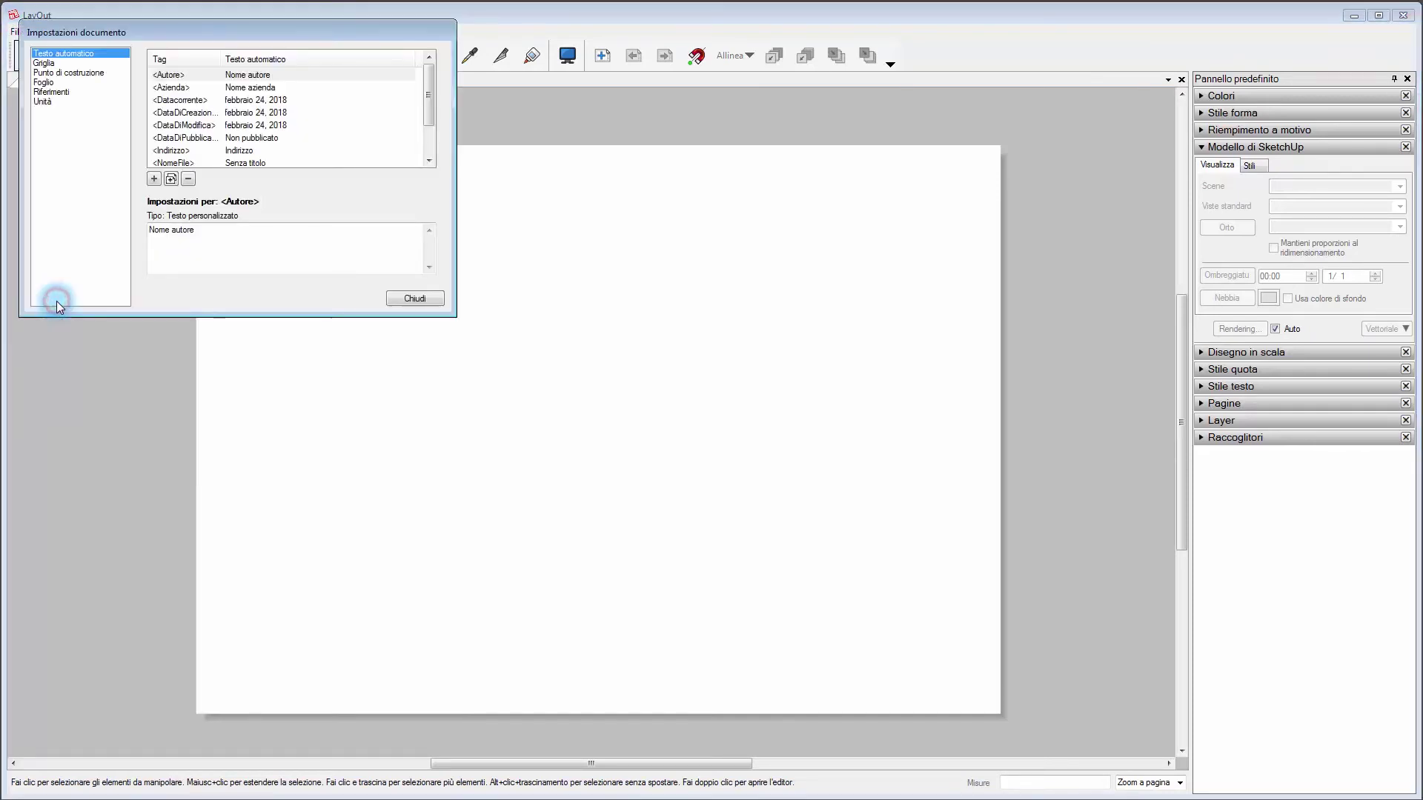
click(46, 82)
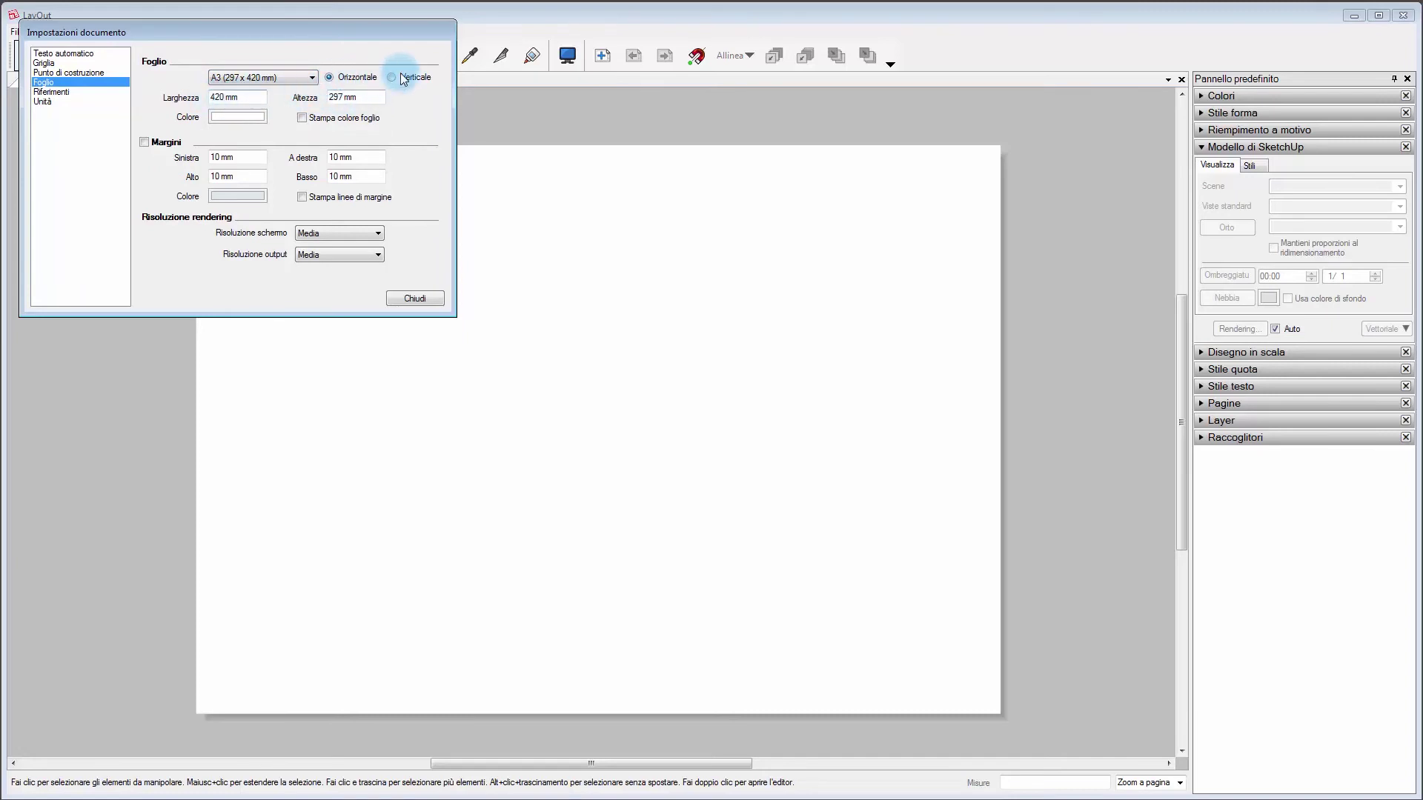
click(271, 77)
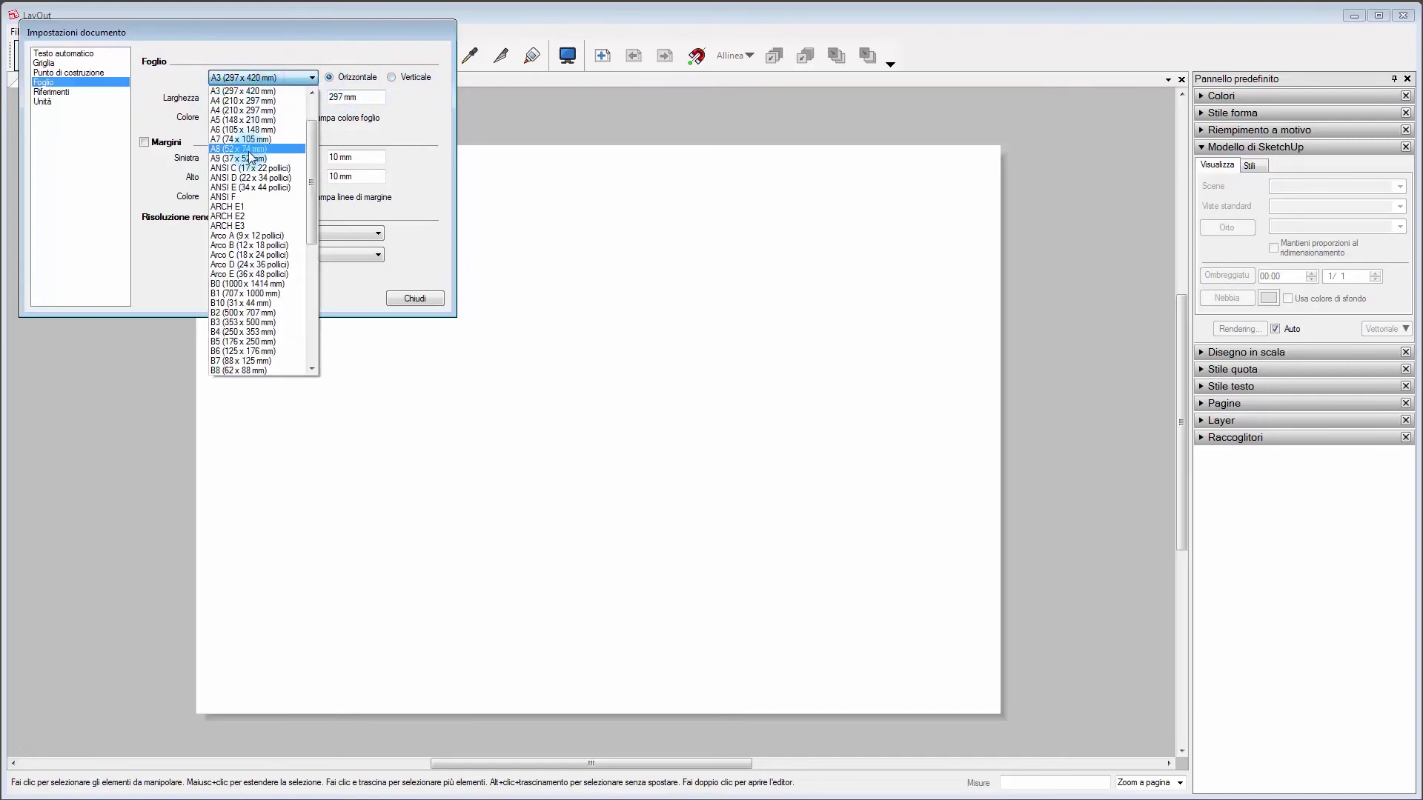
scroll(242, 119, up, 1)
scroll(242, 119, up, 2)
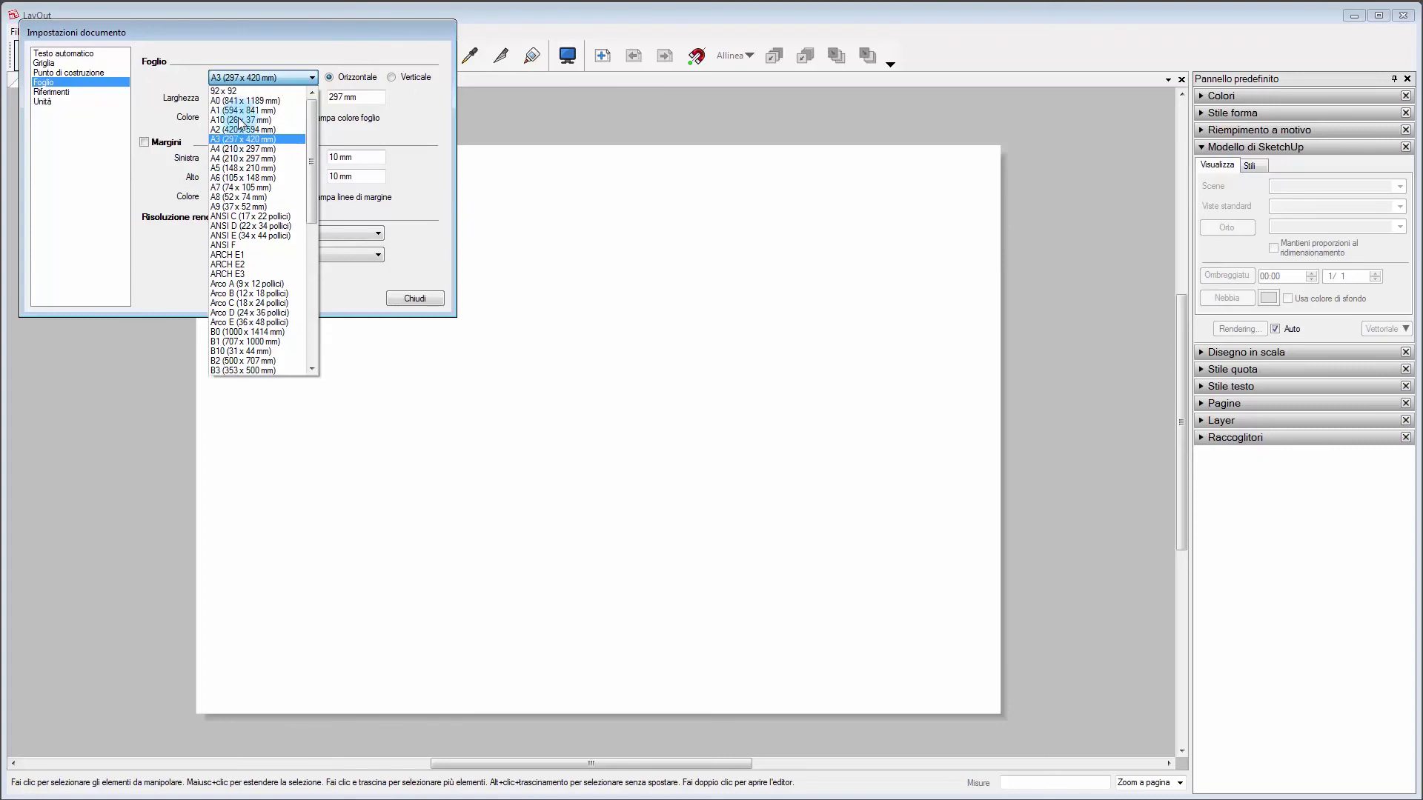
click(261, 26)
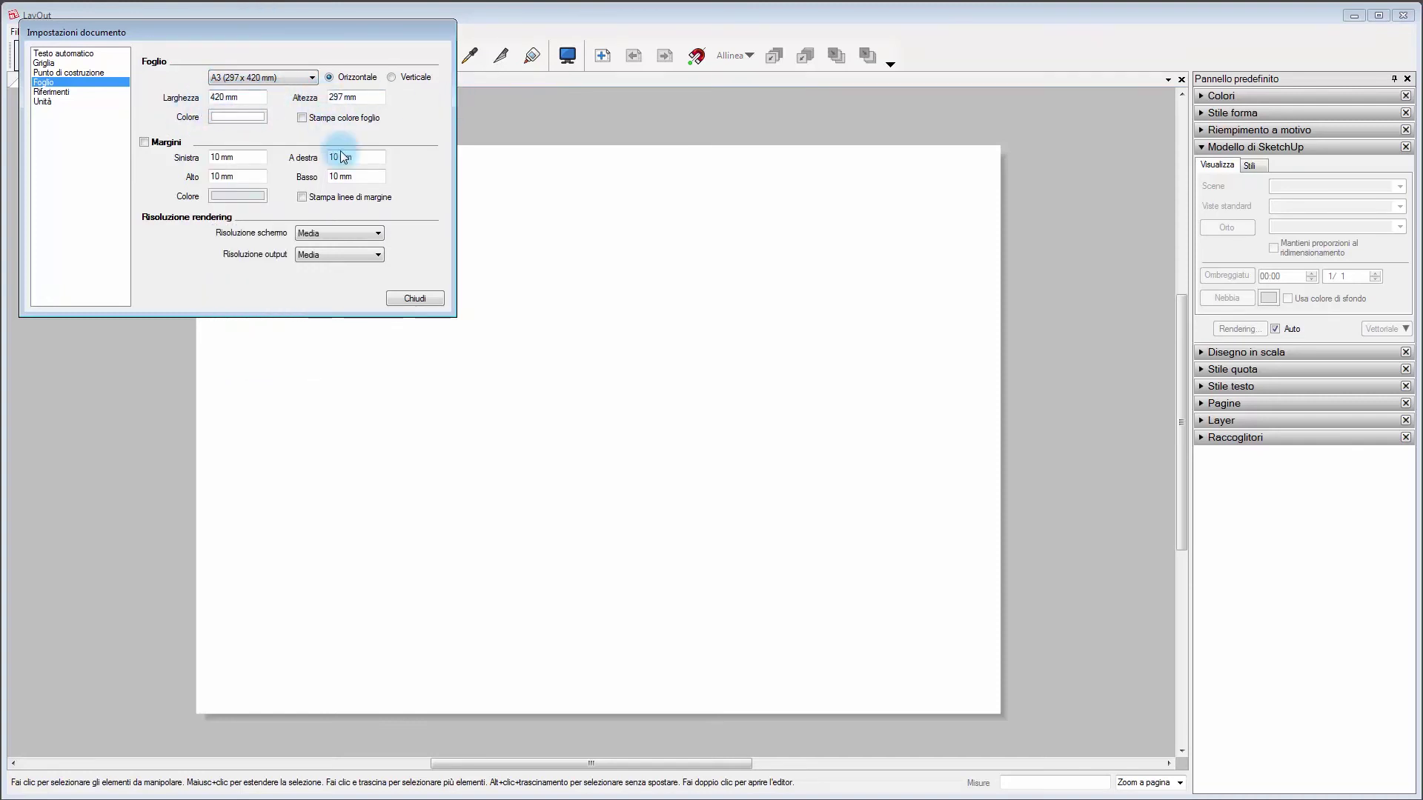
click(431, 301)
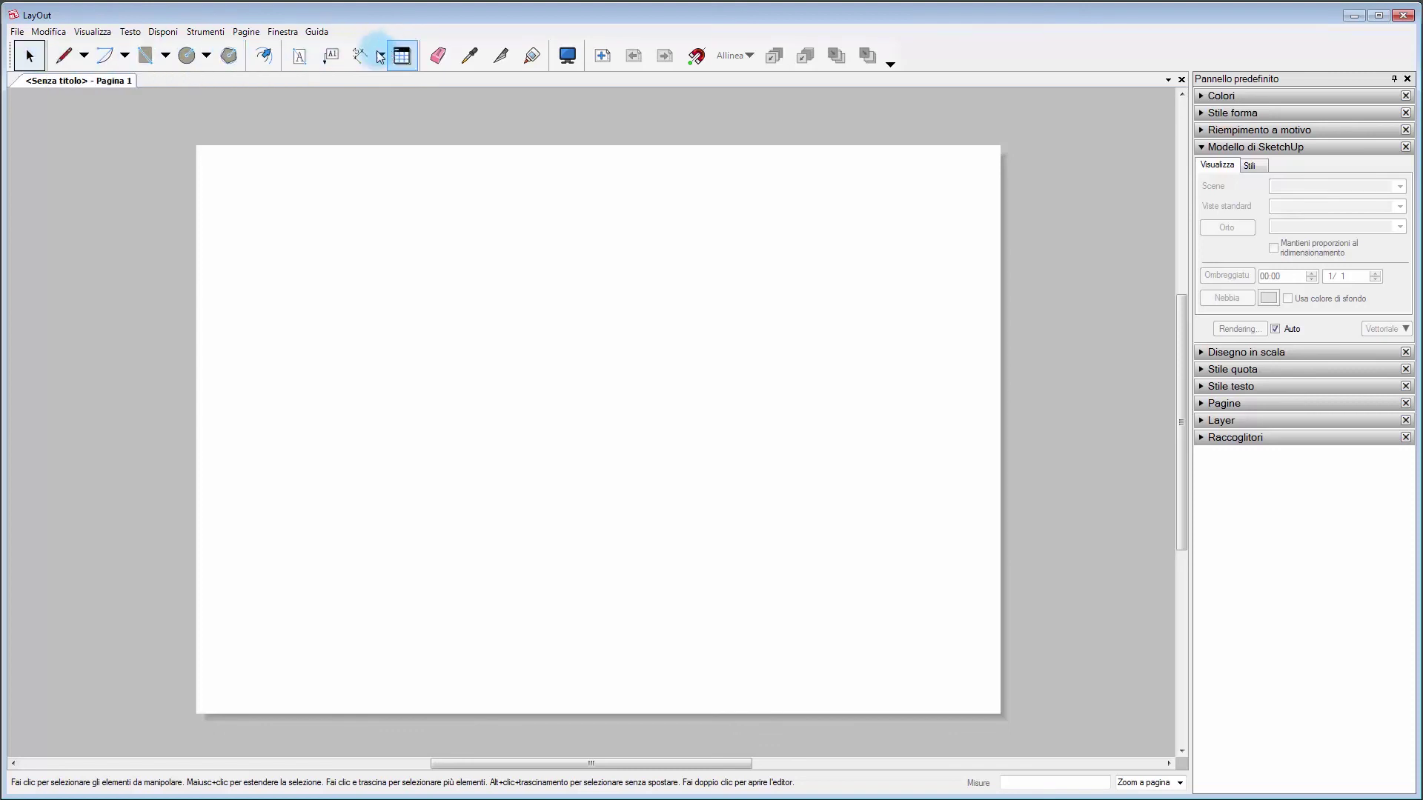
click(737, 343)
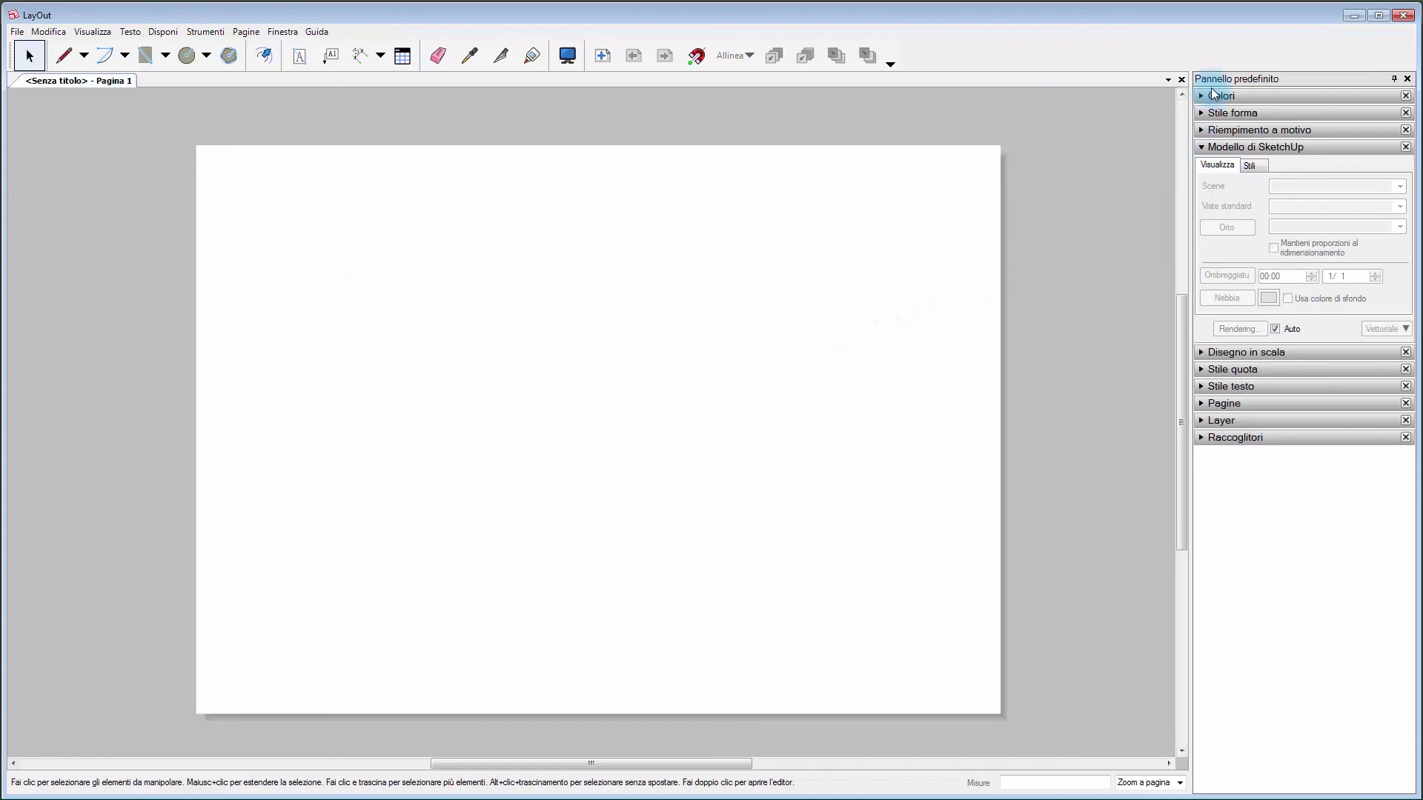
click(1254, 257)
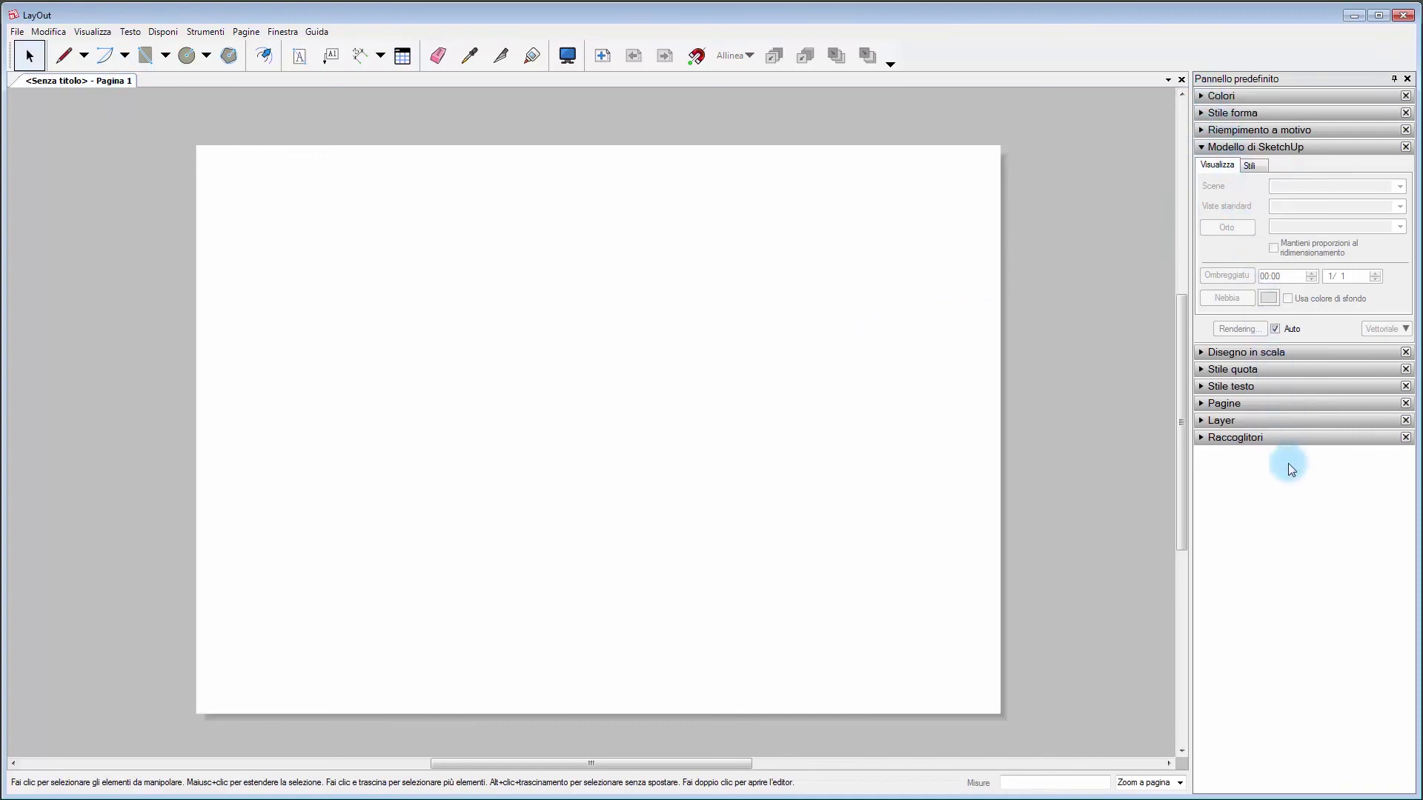